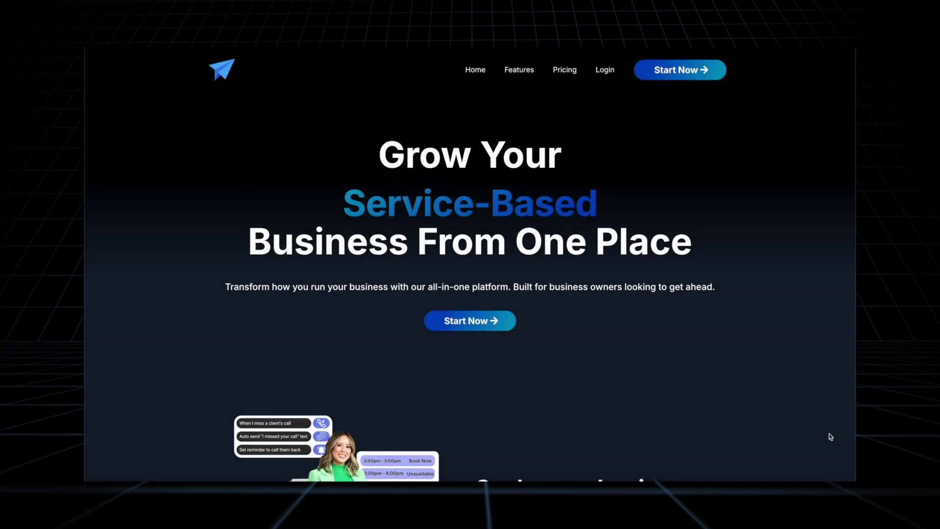
- Insert an empty section above the 'Get paid without any hassle' block
scroll(839, 467, "down", 5)
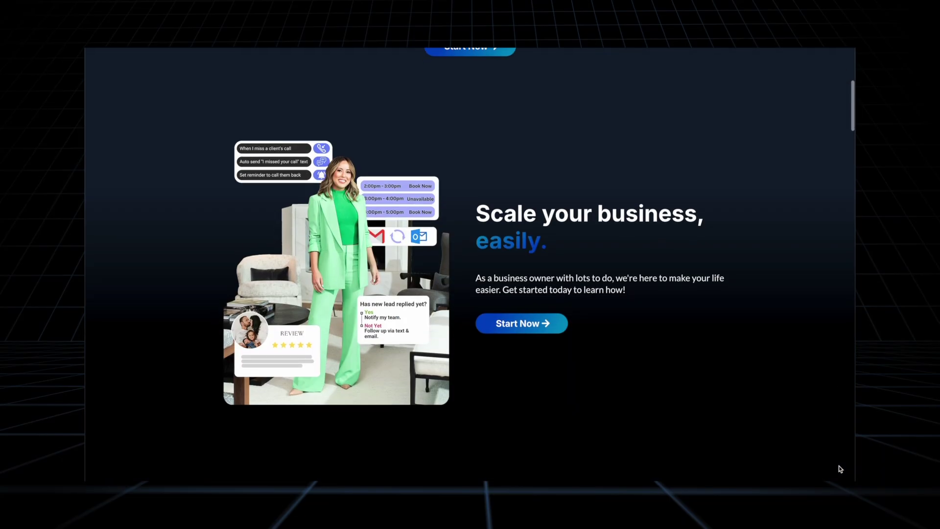
scroll(839, 465, "down", 5)
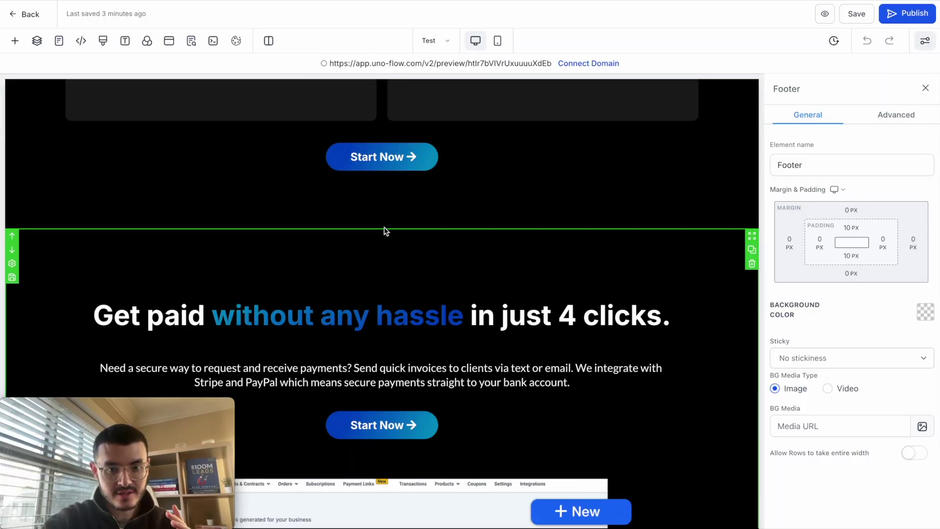
left_click(383, 229)
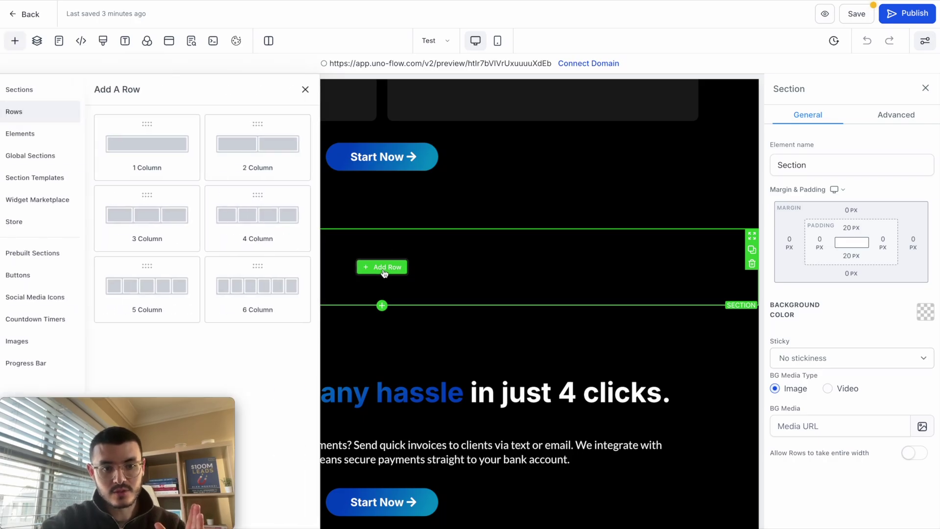
- Add a one-column row and move a duplicated 'Get paid' headline into it as the section heading
left_click(184, 159)
mouse_move(387, 283)
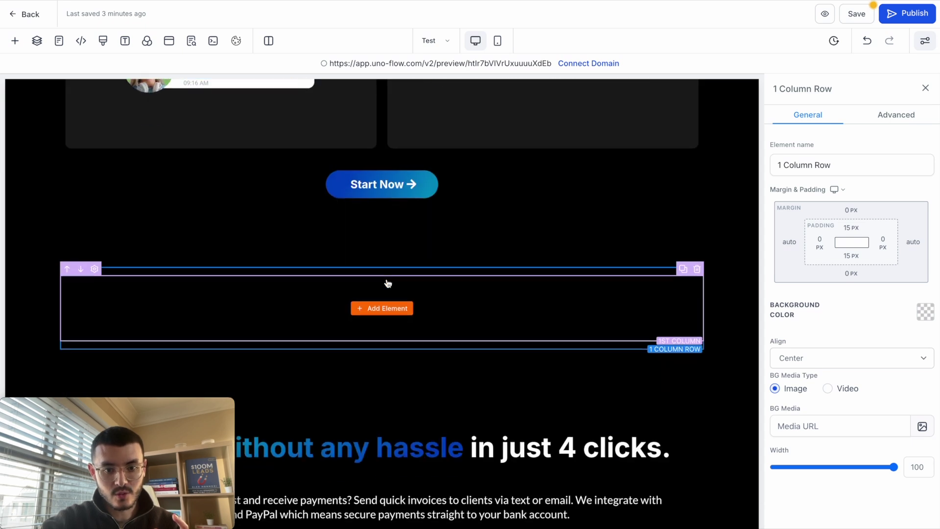
scroll(402, 282, "down", 2)
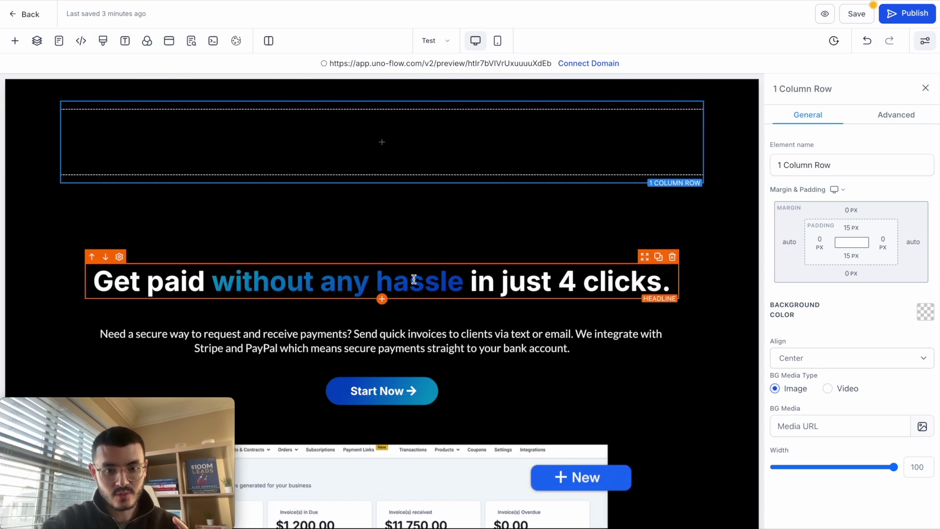
left_click(659, 258)
left_click_drag(644, 258, 487, 153)
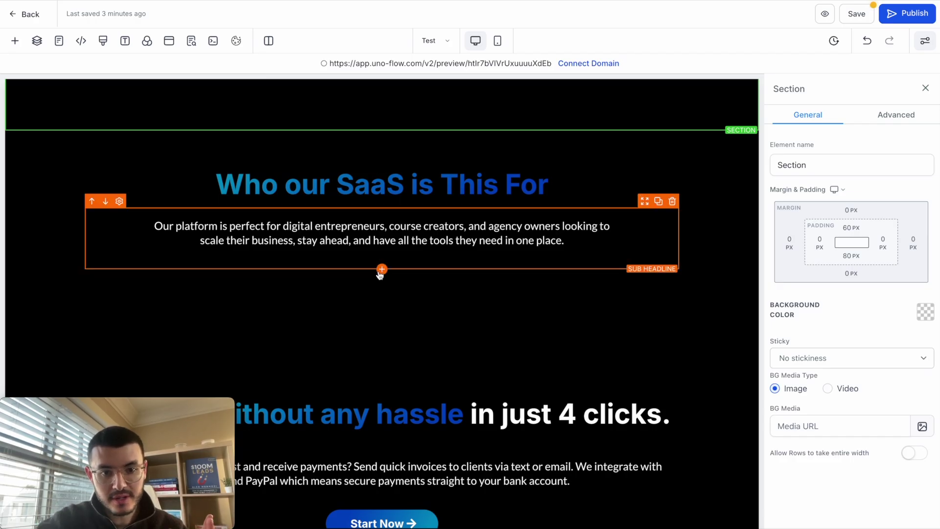
- Add a three-column row with a white 'Digital Entrepreneur' headline in its first column
left_click(381, 284)
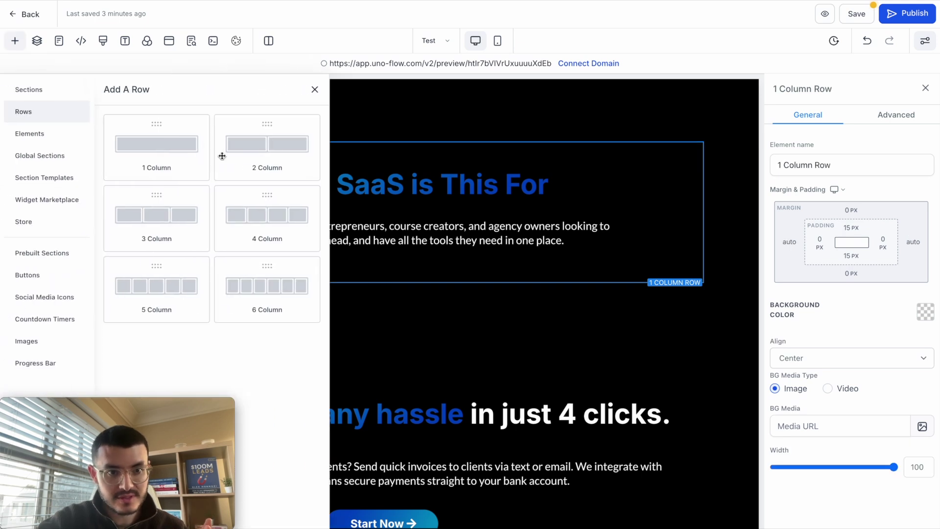
left_click(185, 221)
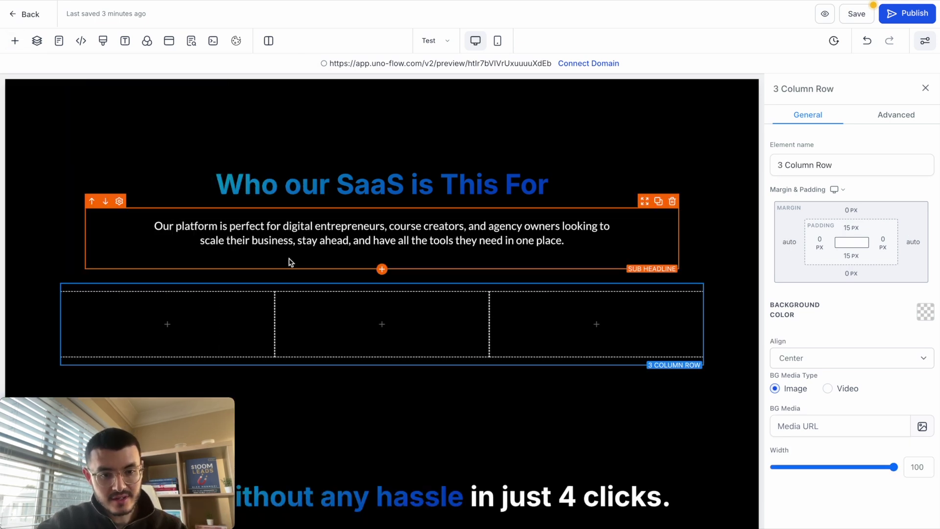
left_click(184, 322)
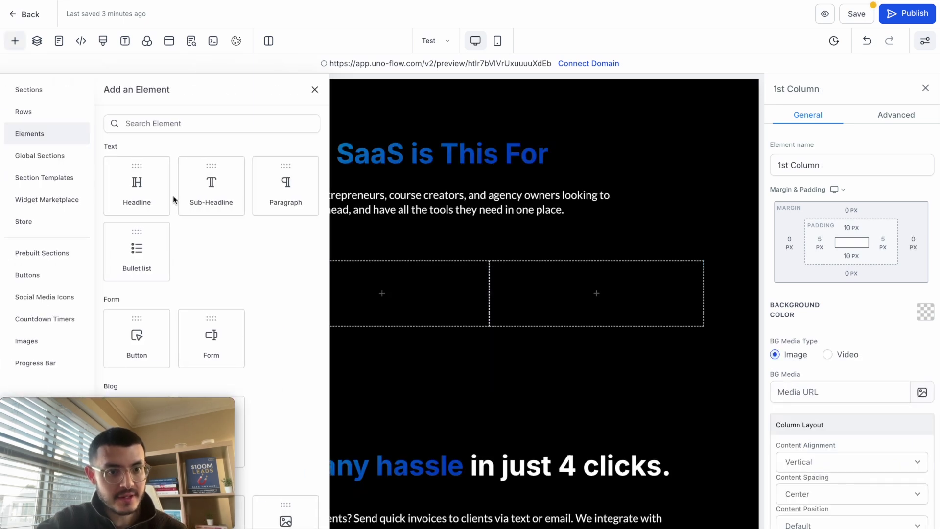
left_click(146, 189)
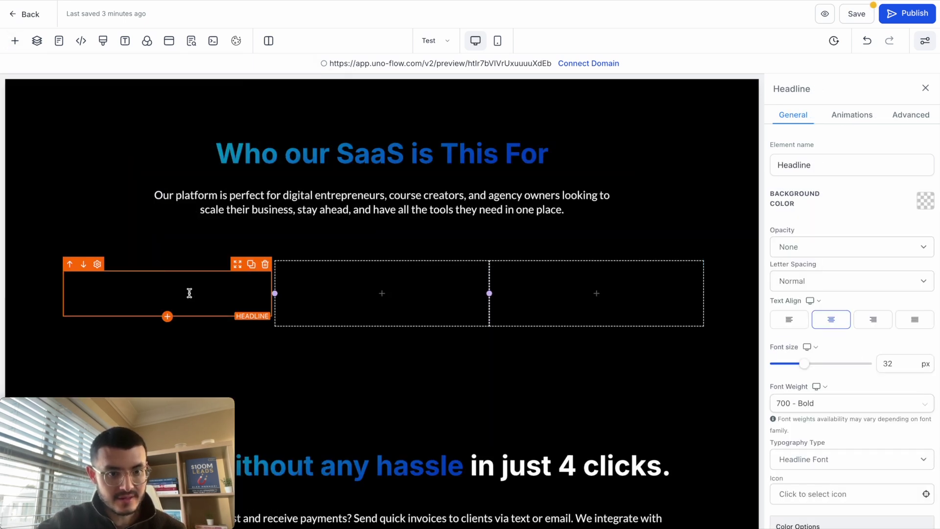
left_click(919, 412)
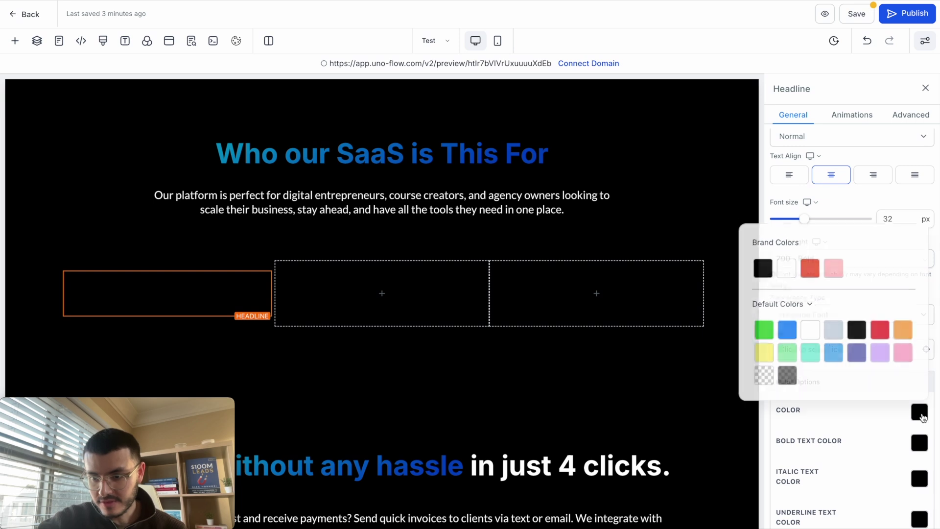
left_click(809, 332)
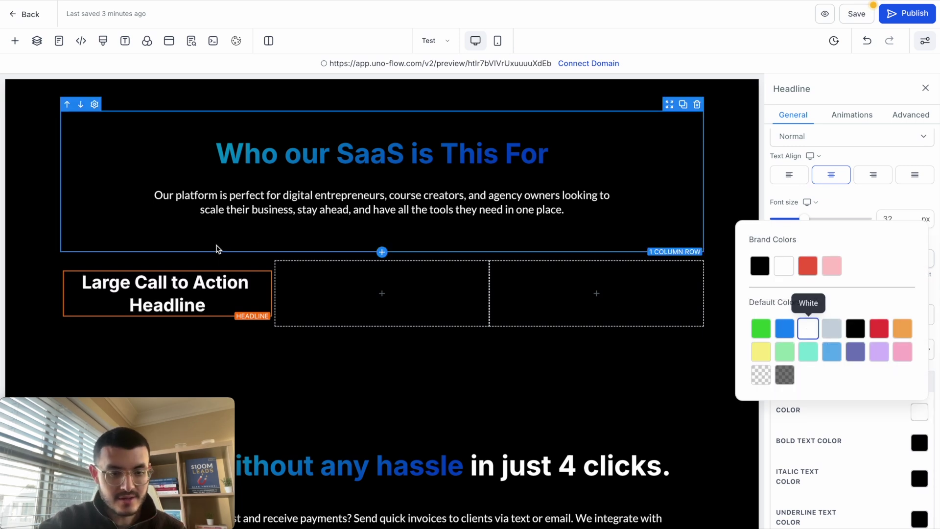
triple_click(218, 304)
type("Digital Entrepreneur")
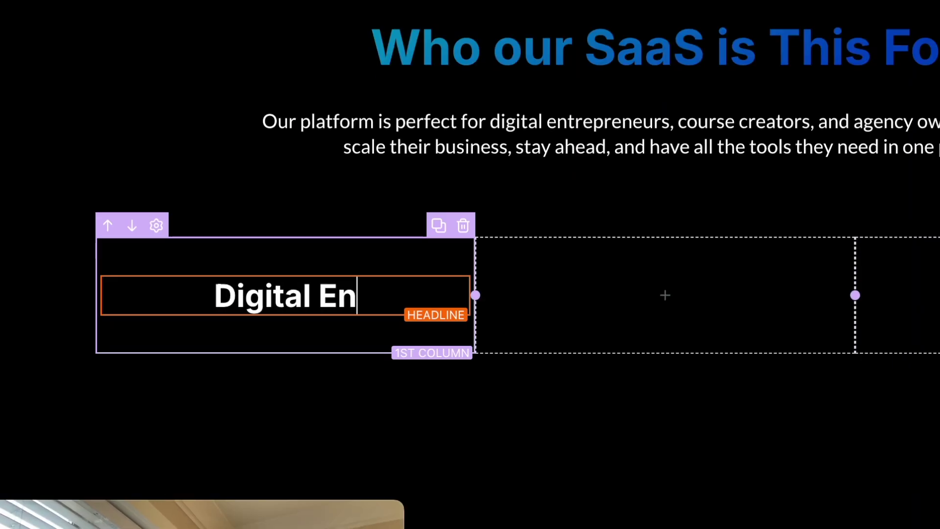
left_click(354, 245)
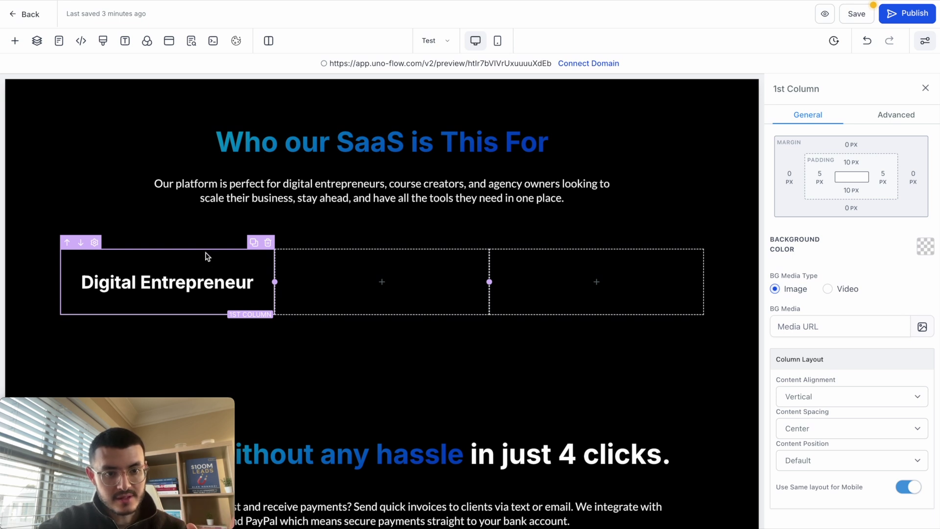
- Add top and bottom padding to the first column to make it a taller card
left_click(851, 165)
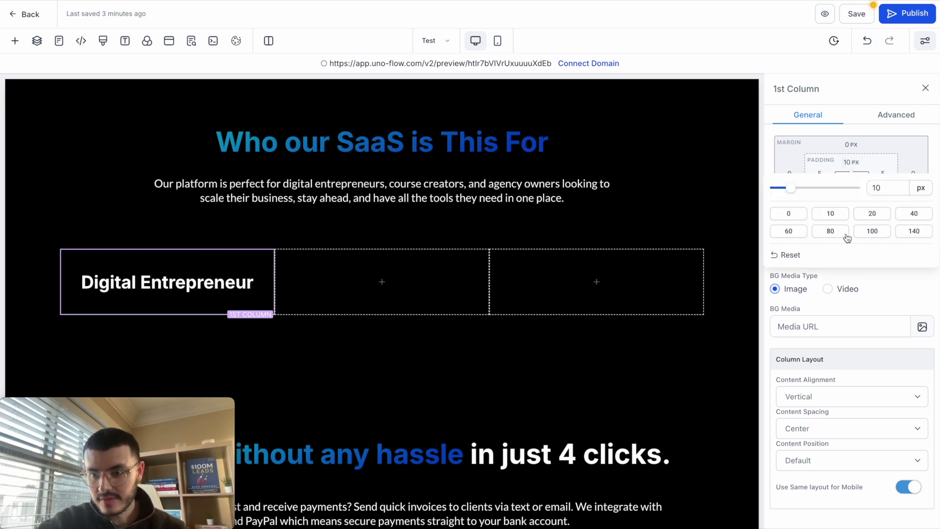
left_click(909, 214)
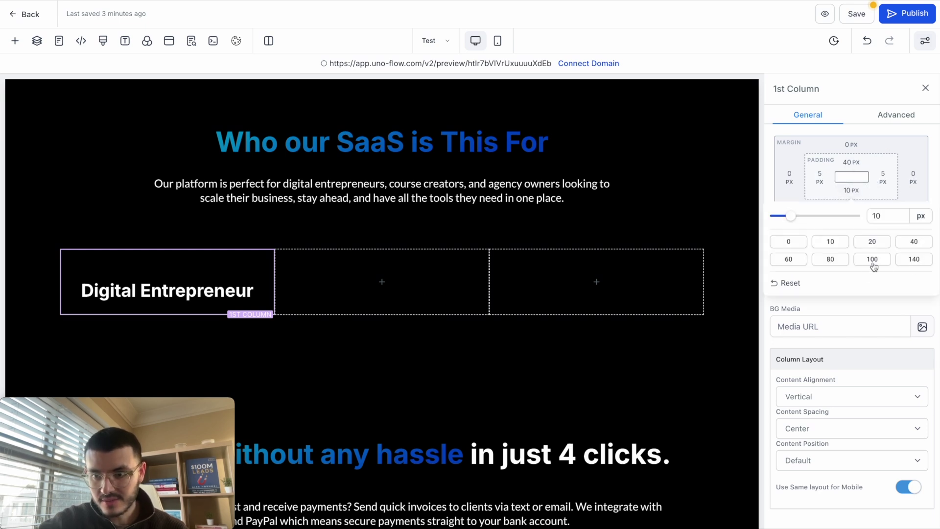
left_click(874, 265)
scroll(524, 116, "down", 2)
- Set the first column's left and right margins to 10 px
left_click(525, 116)
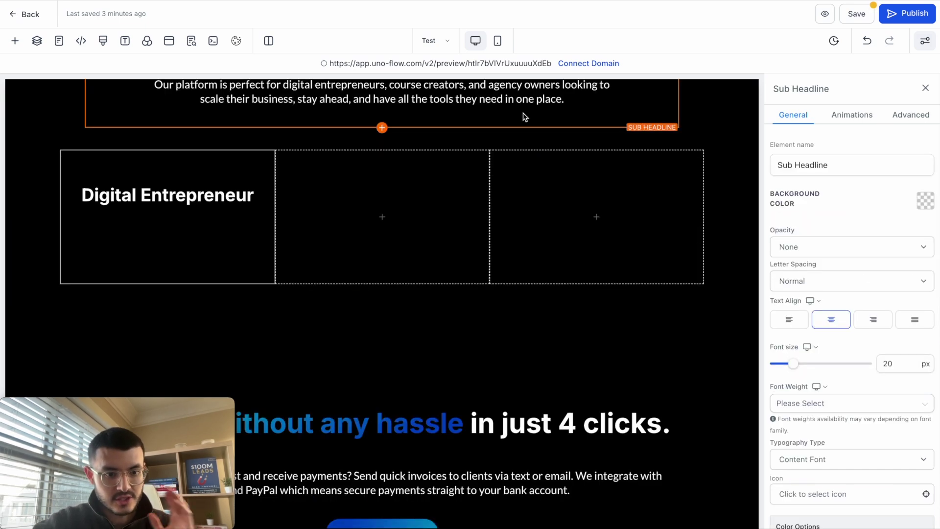
left_click(193, 176)
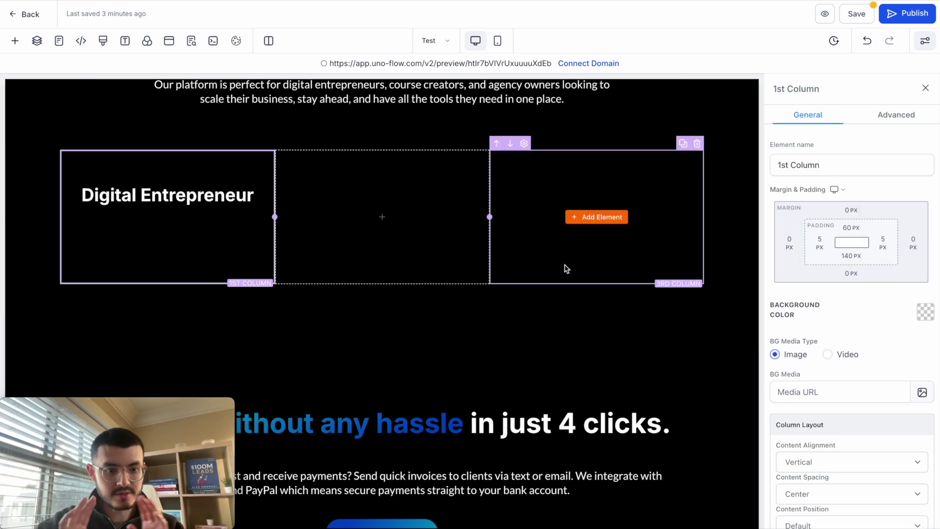
left_click(789, 246)
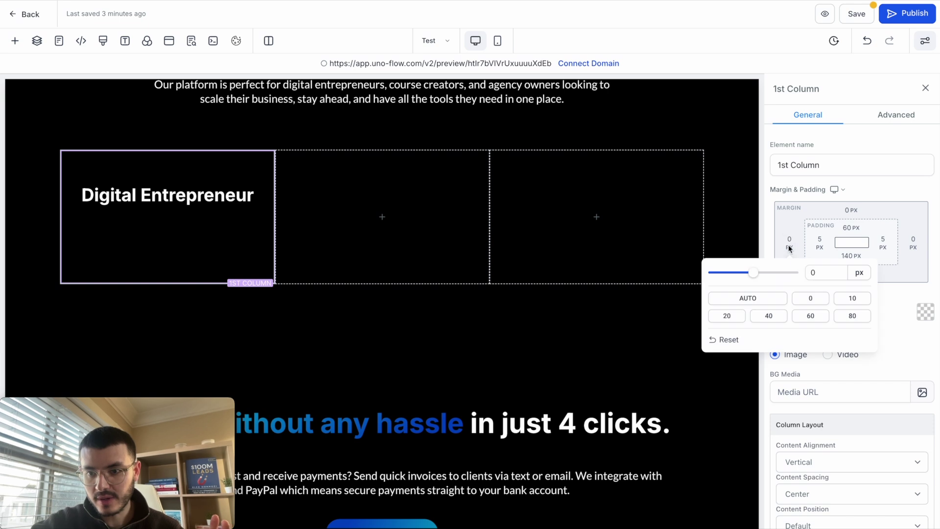
left_click(913, 242)
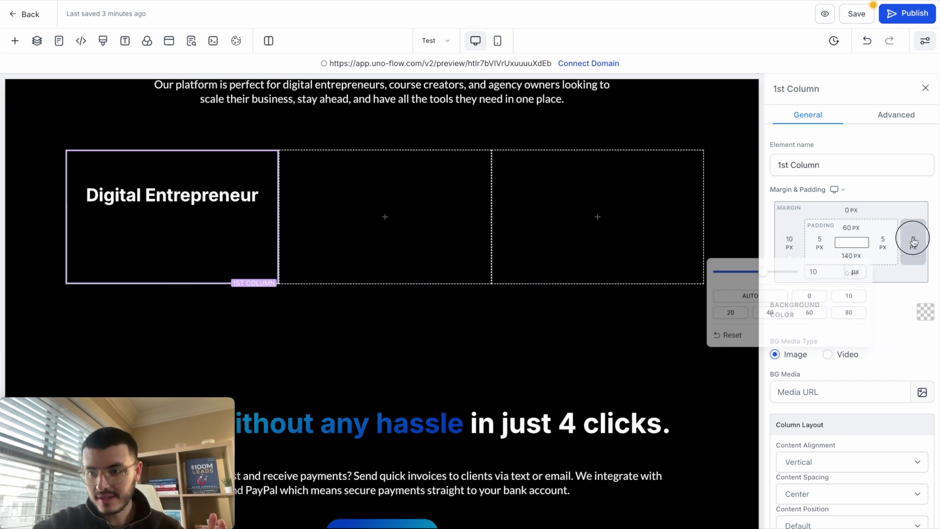
left_click(893, 298)
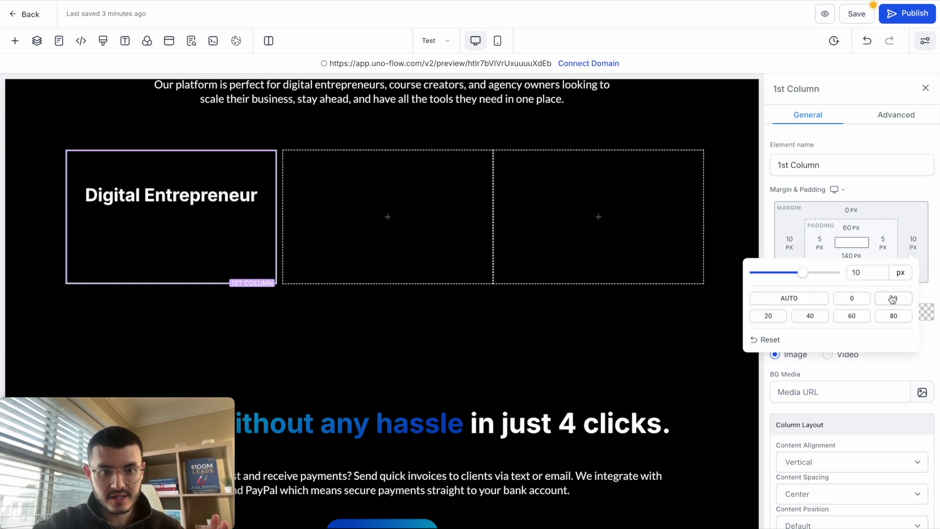
left_click(224, 236)
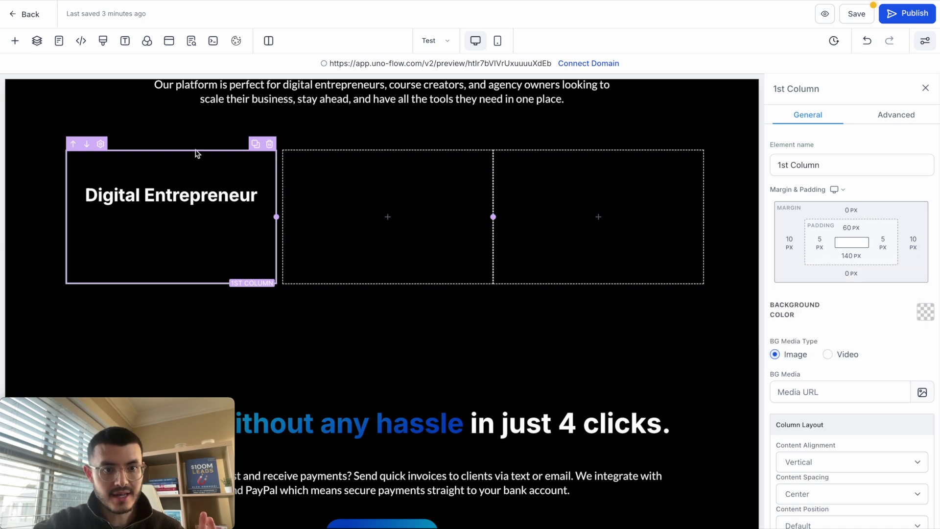
- Set the pexels-dziana man-reading photo as the first column's background, displayed Full Center
left_click(922, 392)
scroll(333, 265, "down", 5)
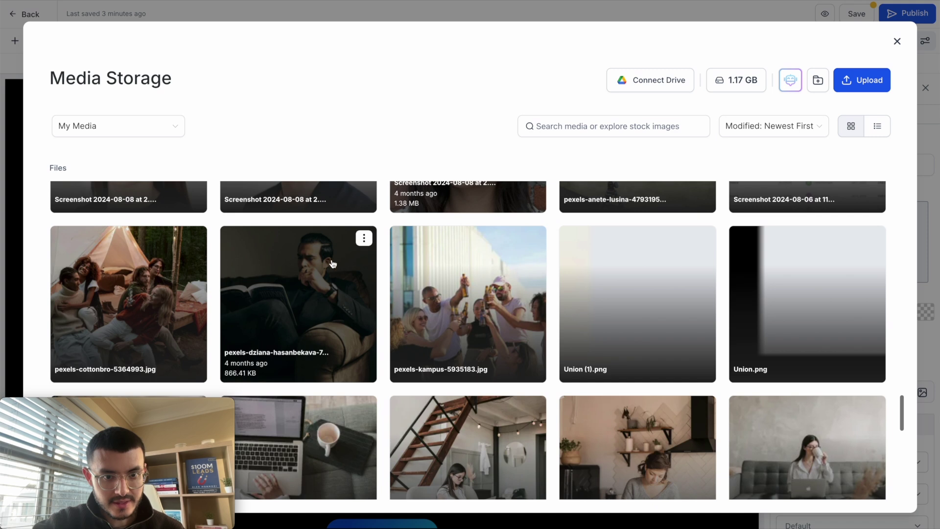
left_click(336, 277)
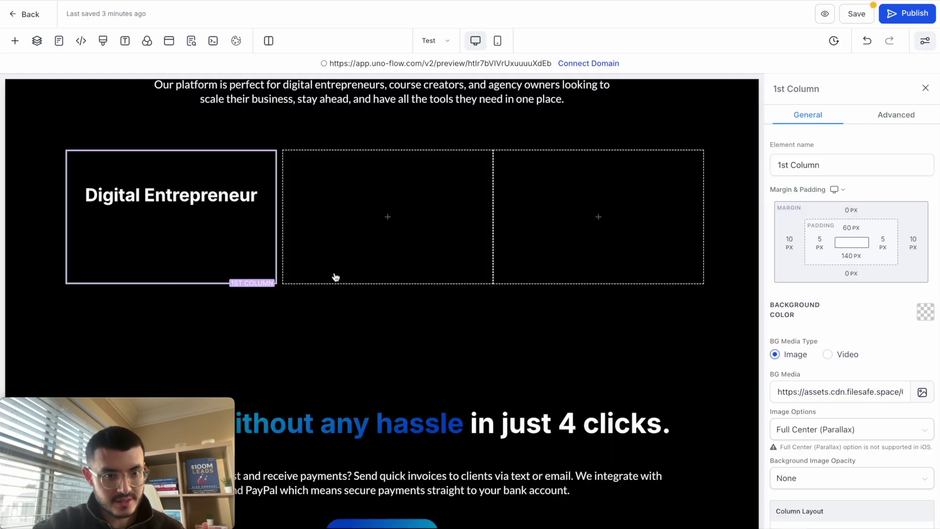
left_click(804, 427)
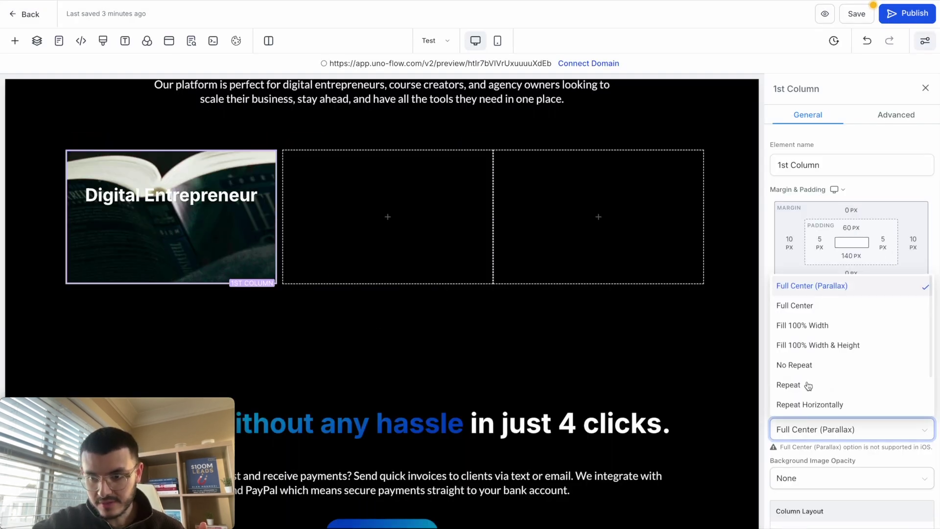
left_click(808, 307)
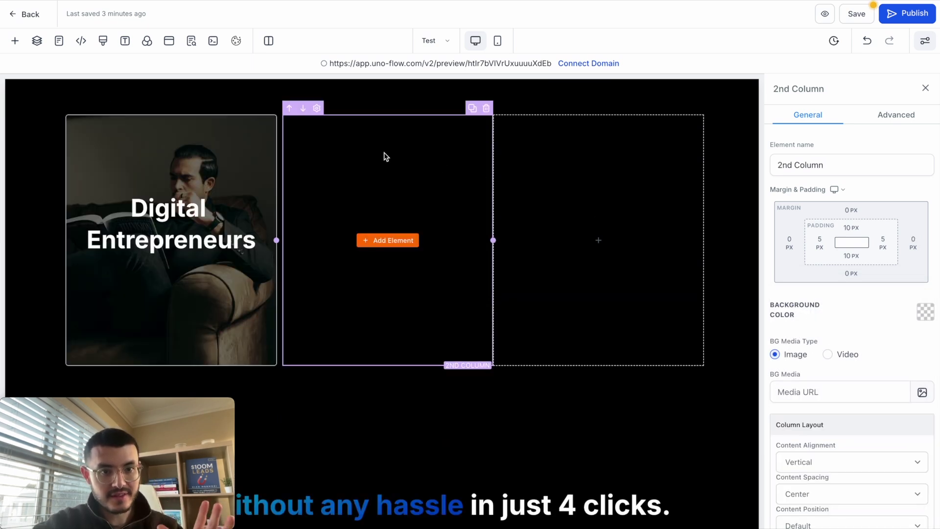
- Delete the two empty columns and duplicate the Digital Entrepreneurs card twice
left_click(486, 108)
left_click(694, 108)
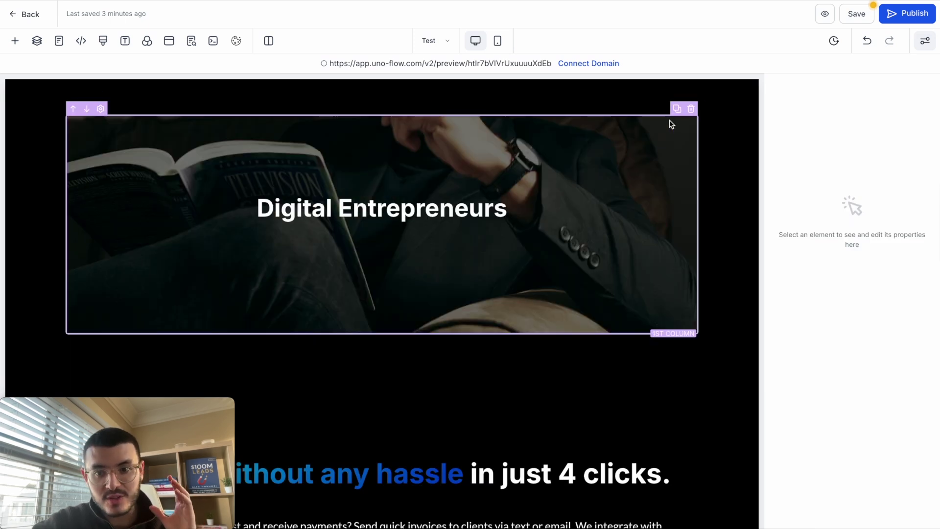
left_click(677, 109)
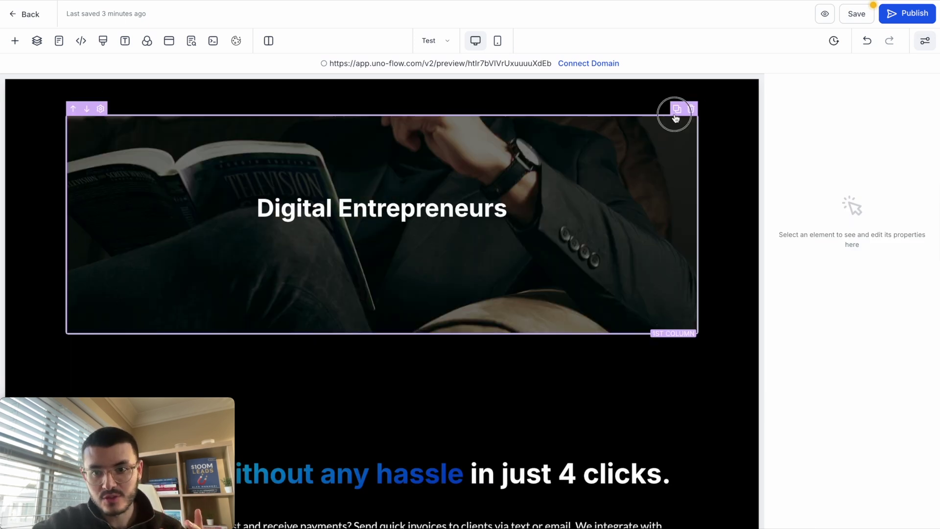
left_click(678, 109)
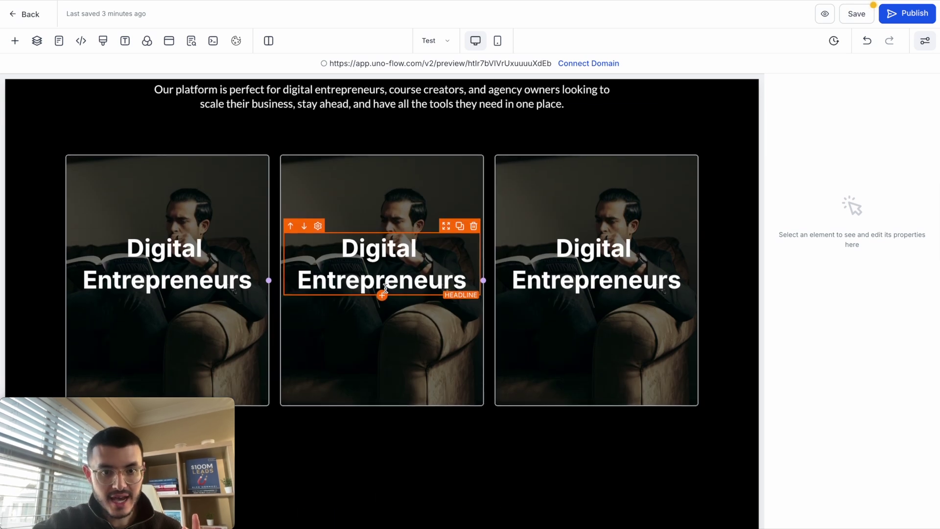
- Retitle the two copies 'Course Creators' and 'Agency Owners'
triple_click(386, 284)
type("Course Creatro")
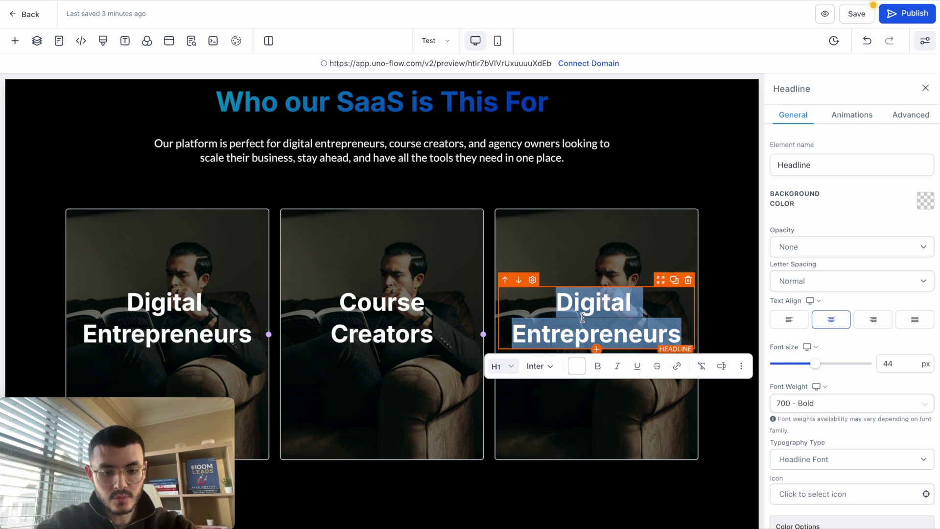
type("Agency Owners")
left_click(492, 193)
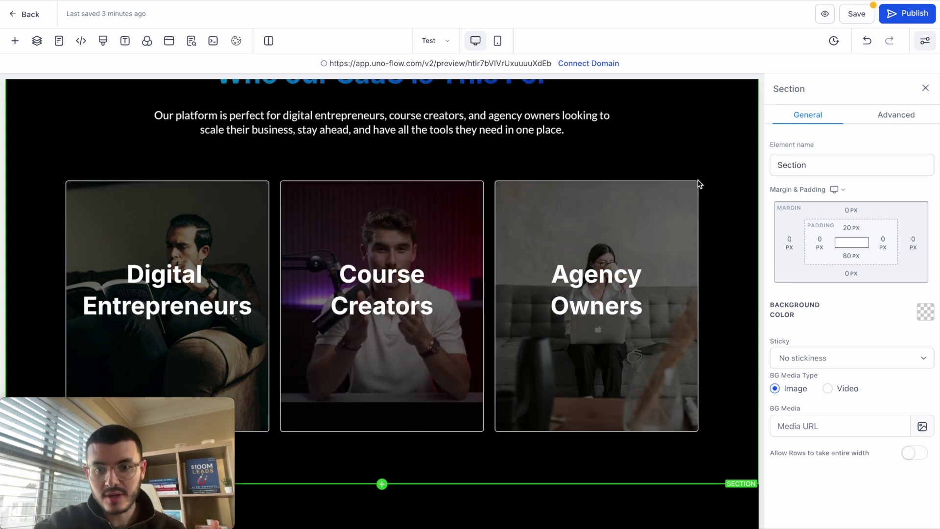
- Add the custom class blur-effect-card to the Agency Owners card column
left_click(644, 195)
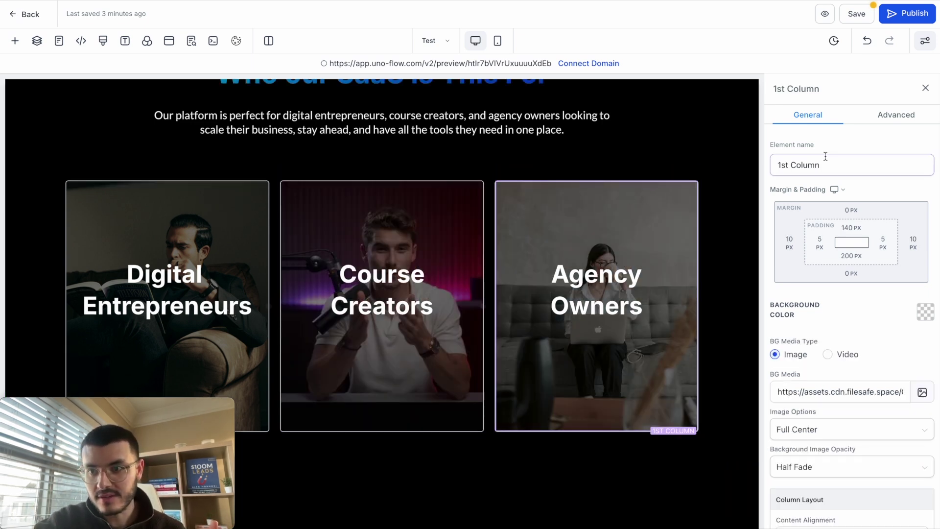
left_click(884, 115)
scroll(816, 458, "down", 2)
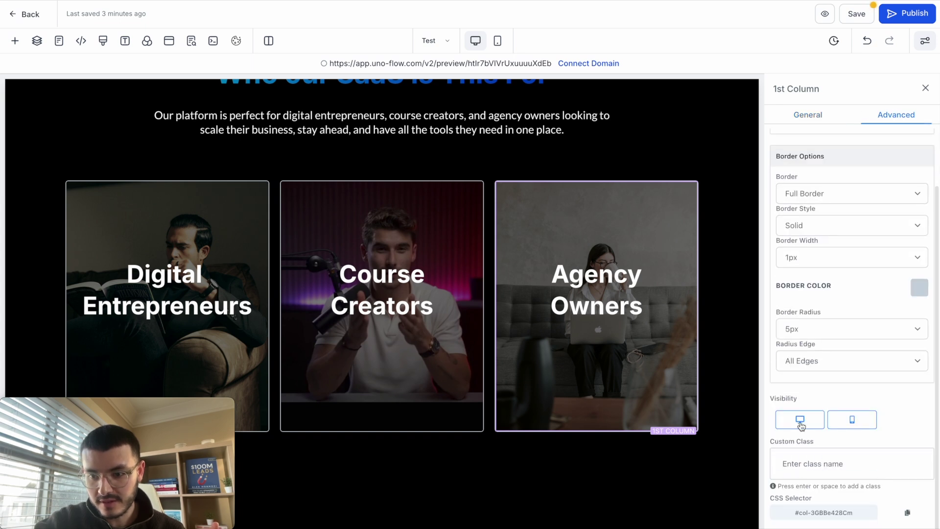
left_click(814, 463)
type("blur-ef")
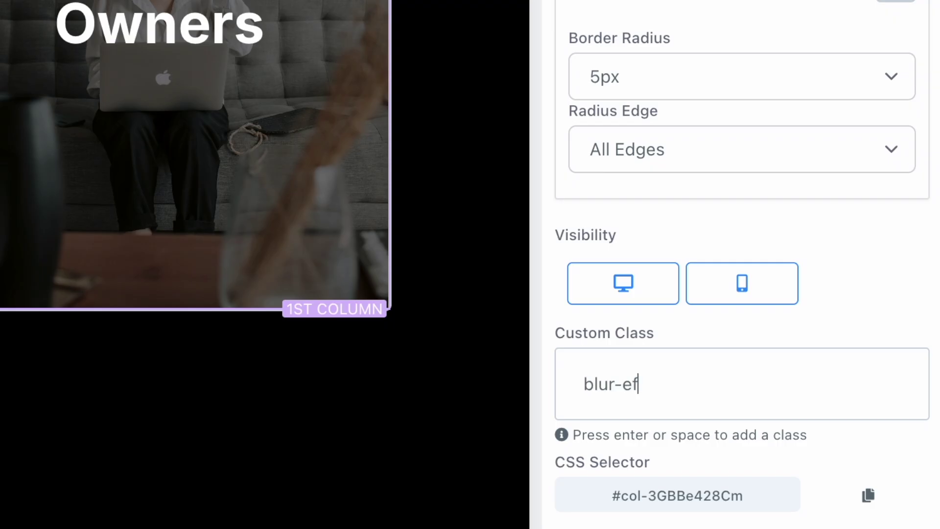
type("fect-card")
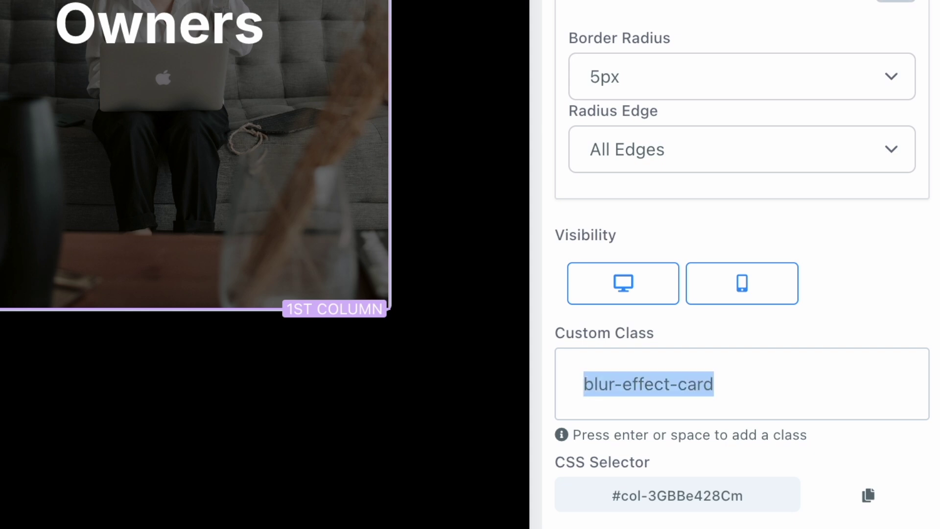
key("Return")
- Apply the same blur-effect-card class to the Course Creators and Digital Entrepreneurs columns
left_click(432, 206)
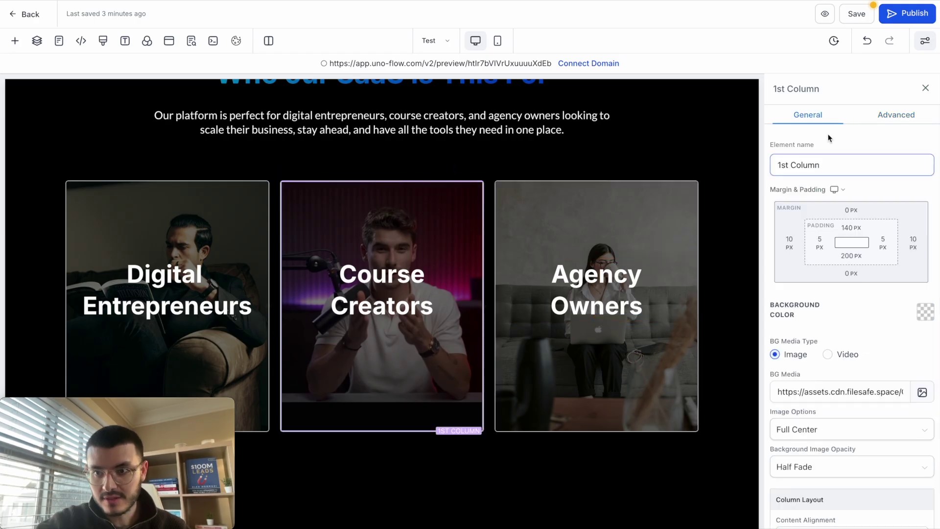
left_click(890, 116)
scroll(848, 320, "down", 2)
left_click(805, 462)
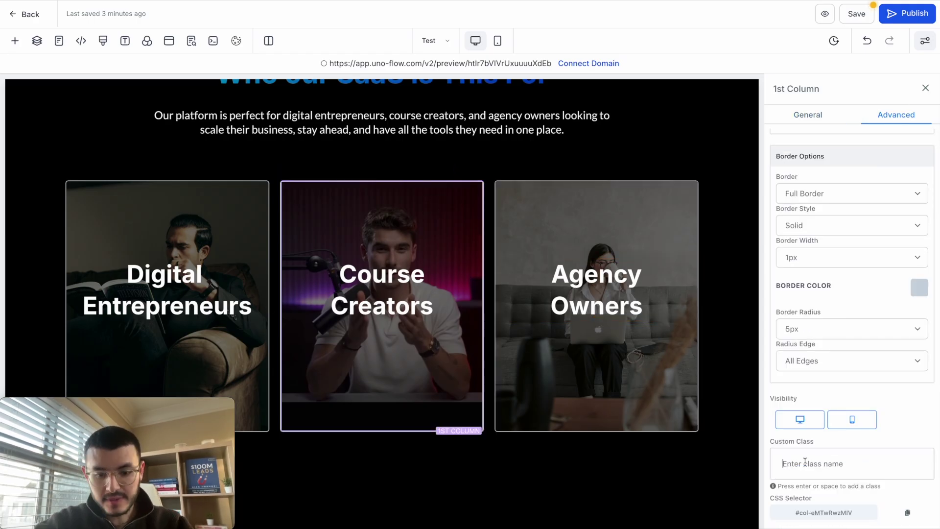
left_click(805, 462)
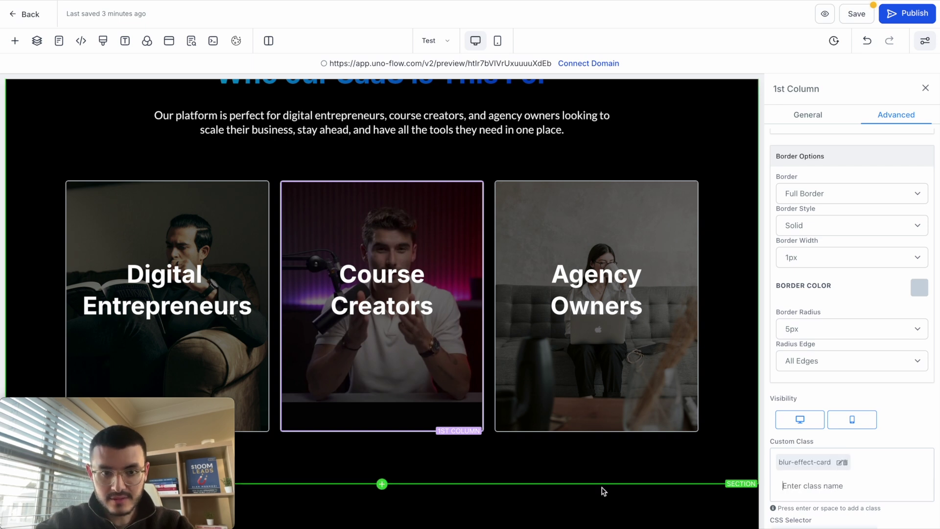
left_click(122, 232)
left_click(909, 114)
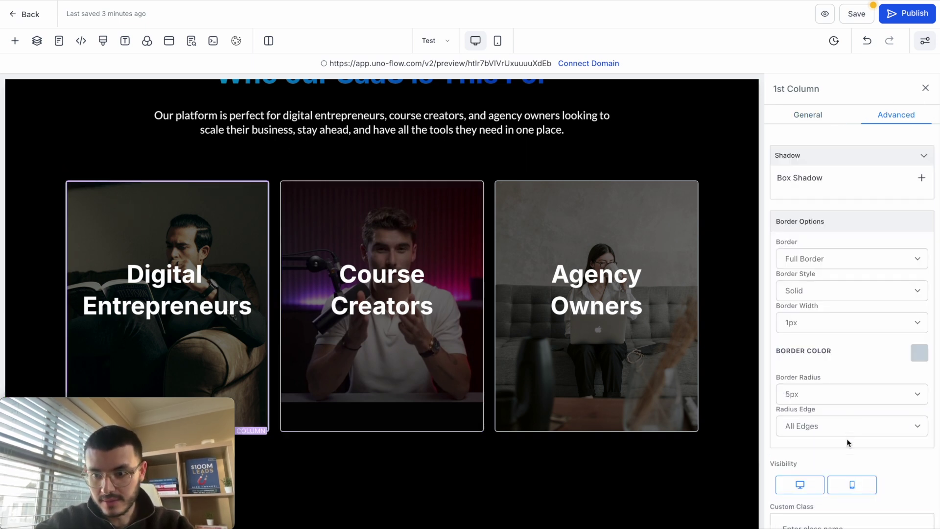
left_click(551, 190)
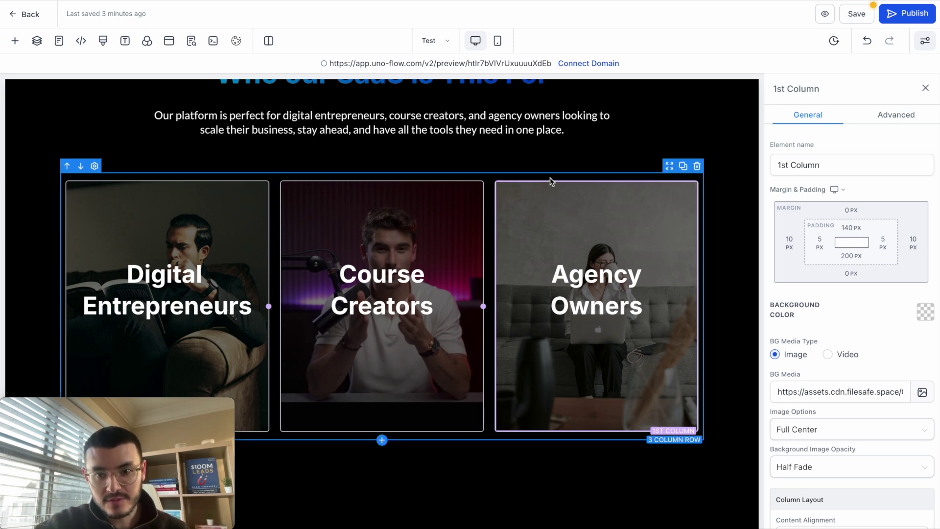
- Give the three-card row the custom class blur-effect-container
left_click(551, 177)
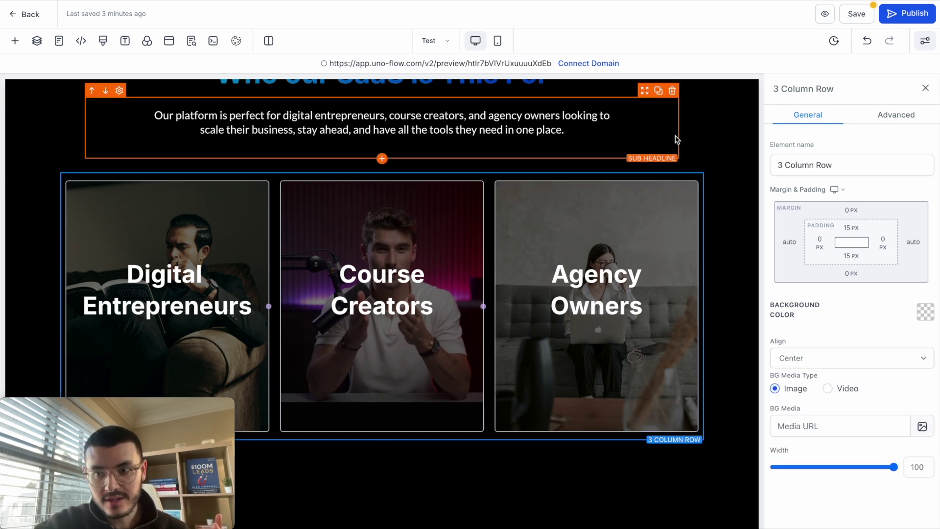
left_click(889, 114)
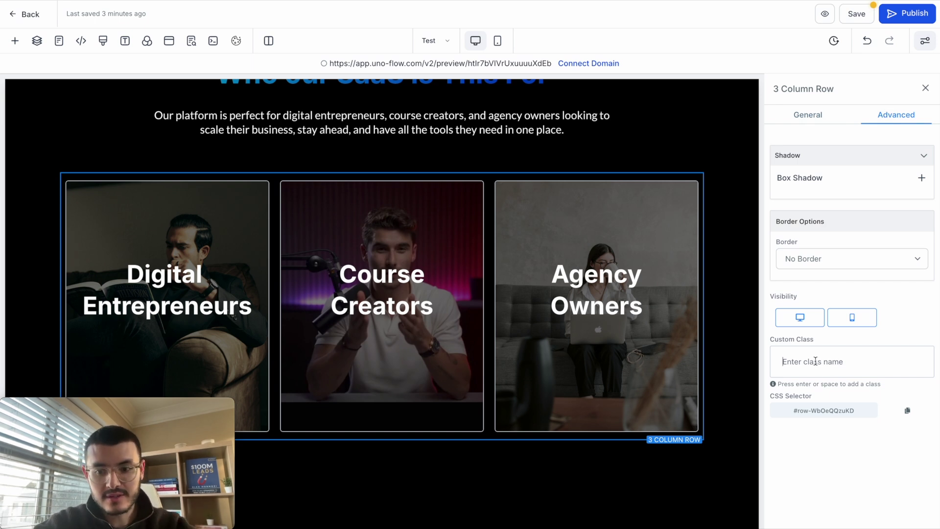
type("blur-effect-card")
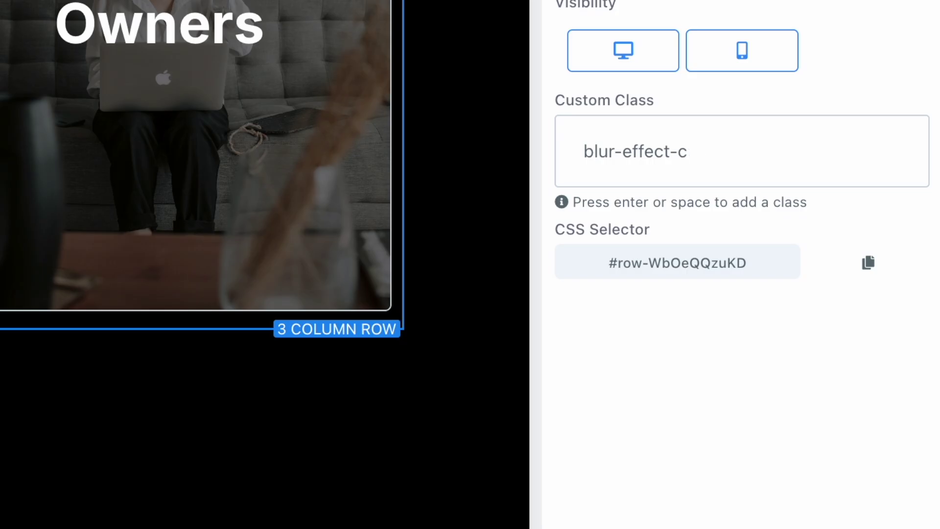
key("Return")
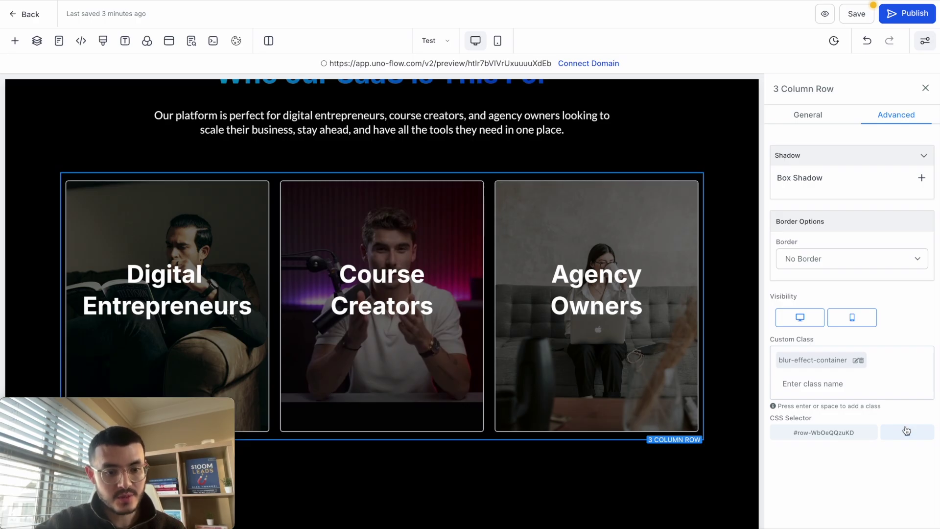
- Add blank lines at the top of the site's custom CSS
left_click(103, 40)
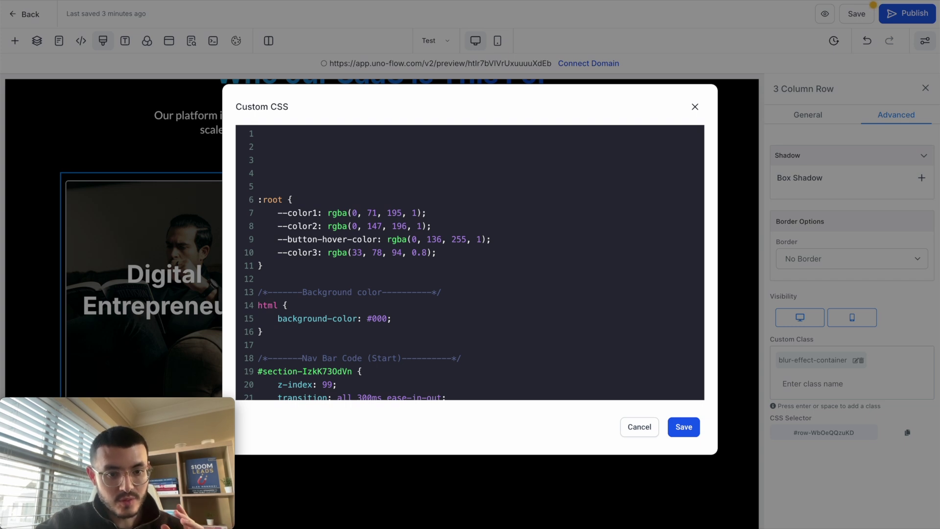
key("Return")
key("Return")
key("Return")
key("Return")
key("Return")
key("Return")
key("Return")
key("Return")
key("Return")
key("Return")
key("Return")
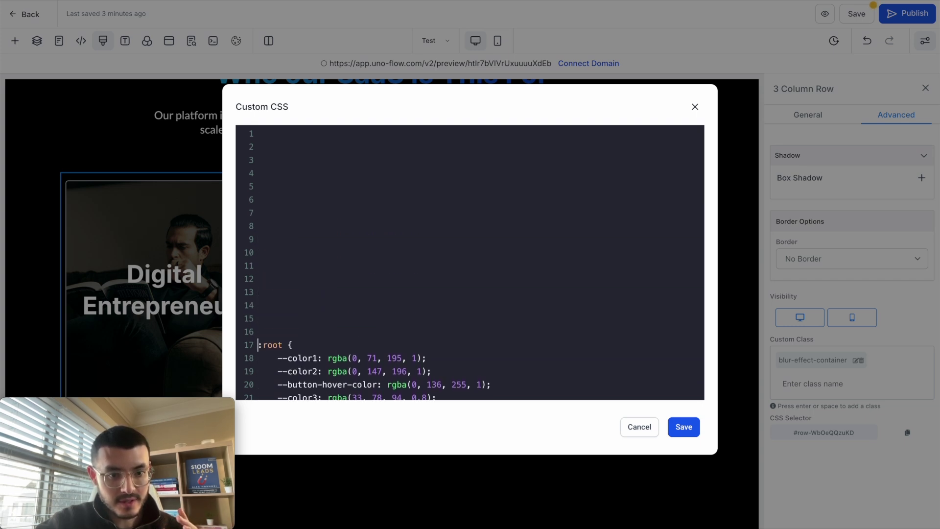
key("Return")
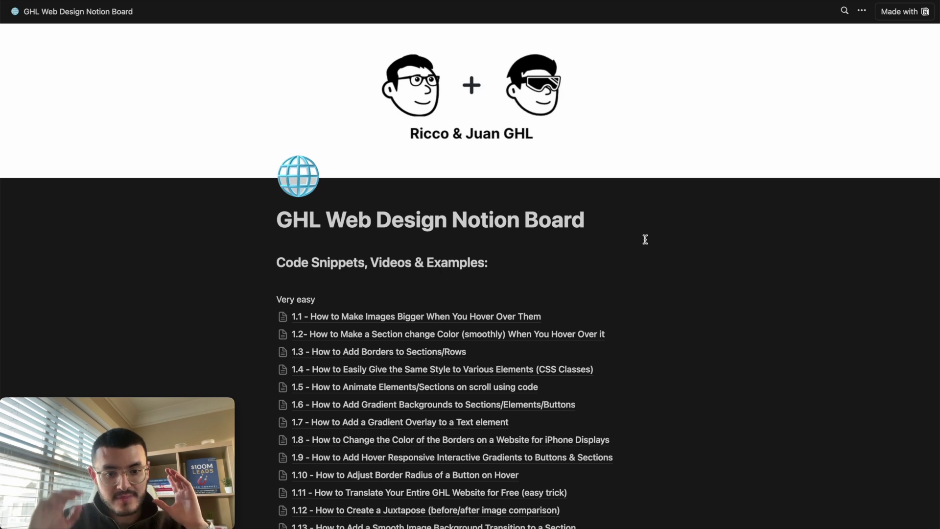
- Copy the Step 3 CSS from Notion's '2.8 - How to Add a Focused Blur on Hover Effect' guide
scroll(639, 298, "down", 4)
scroll(636, 314, "down", 3)
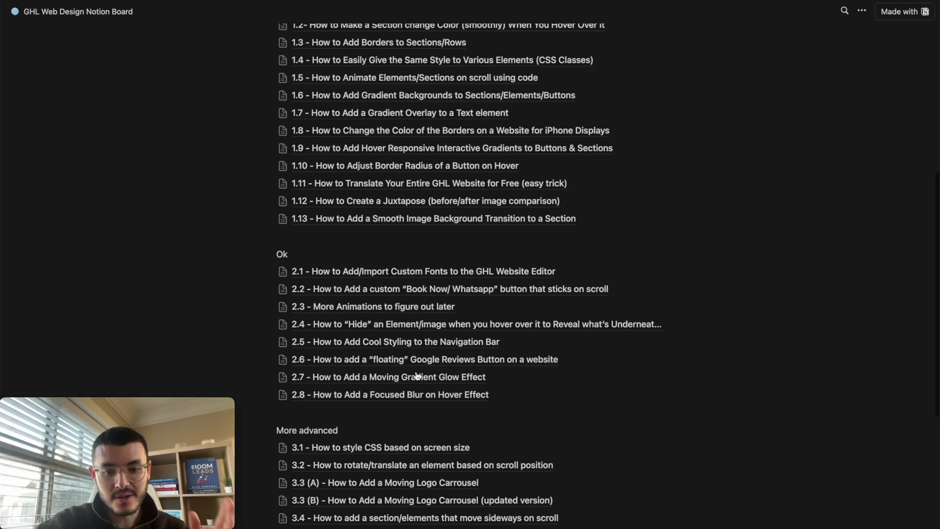
scroll(297, 372, "down", 3)
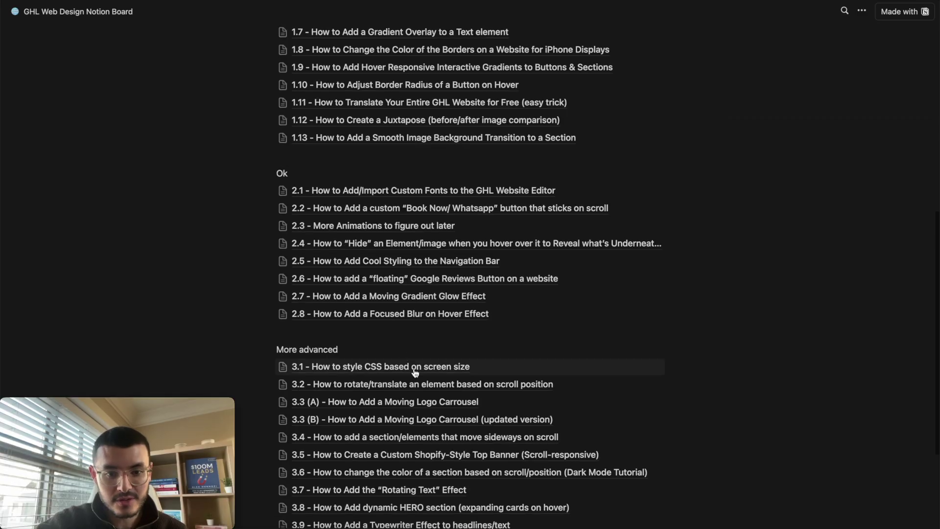
left_click(329, 319)
scroll(332, 315, "down", 10)
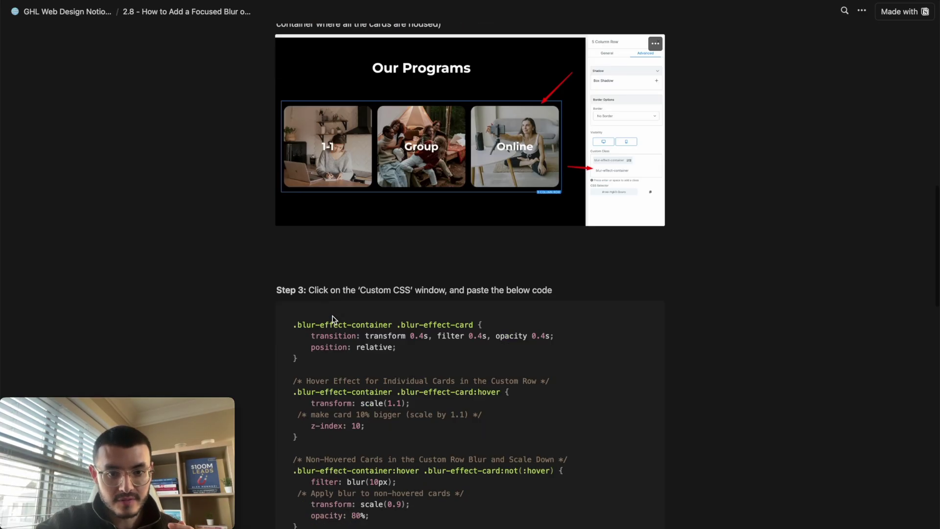
scroll(331, 317, "down", 5)
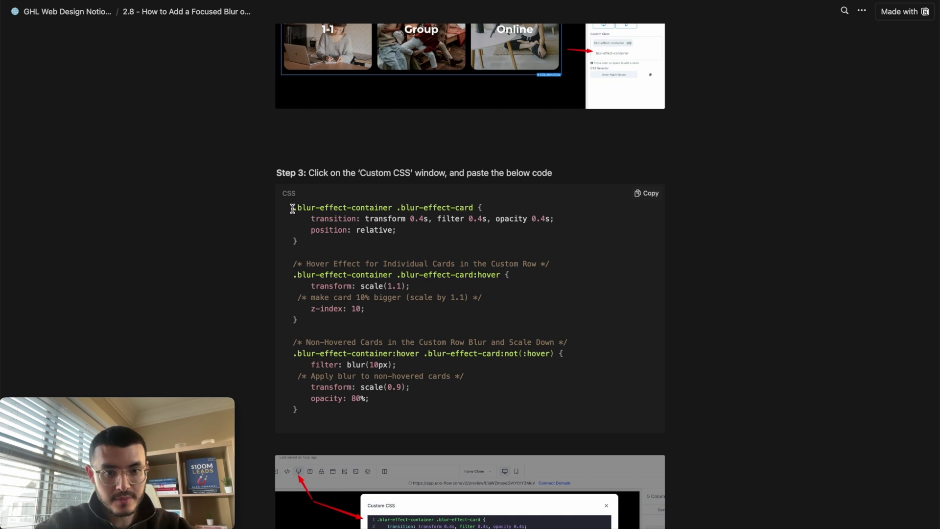
left_click_drag(292, 209, 322, 406)
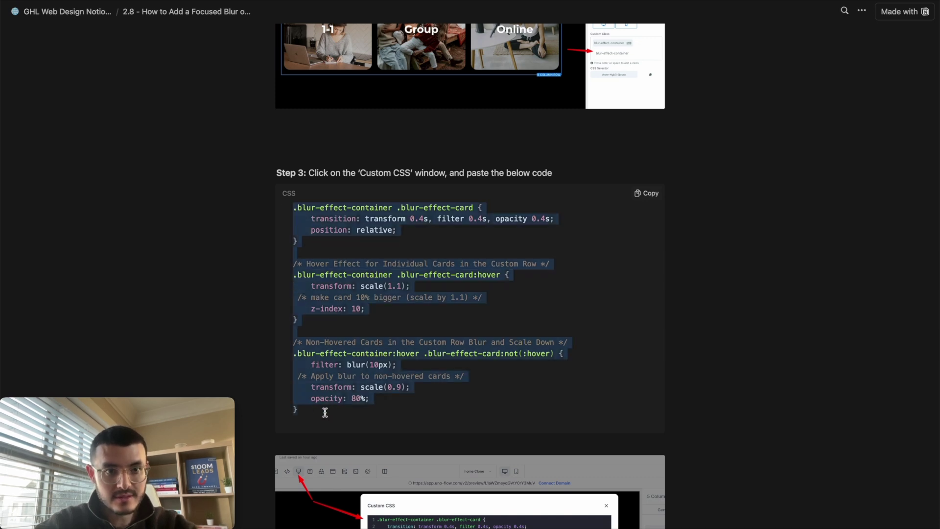
key("super+Tab")
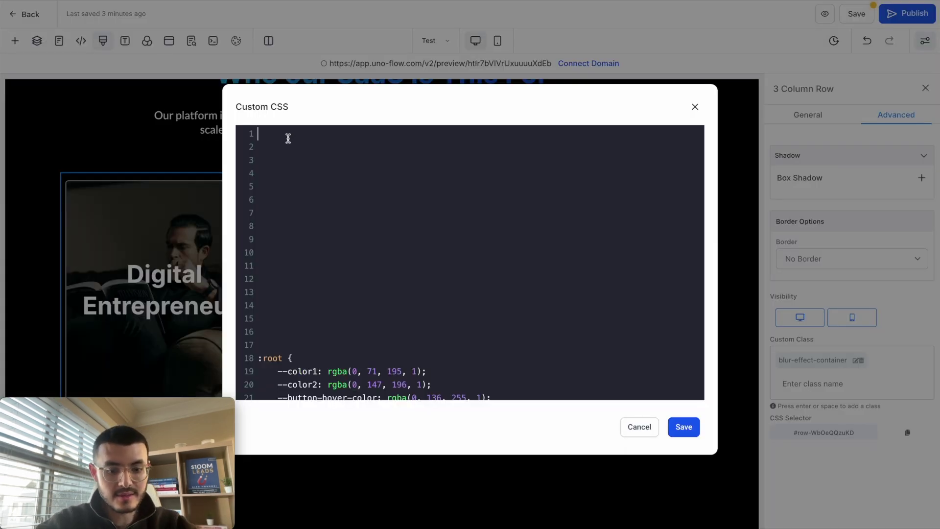
- Paste the focused-blur CSS at the top of Custom CSS, save, and preview the cards live
key("ctrl+v")
left_click(683, 426)
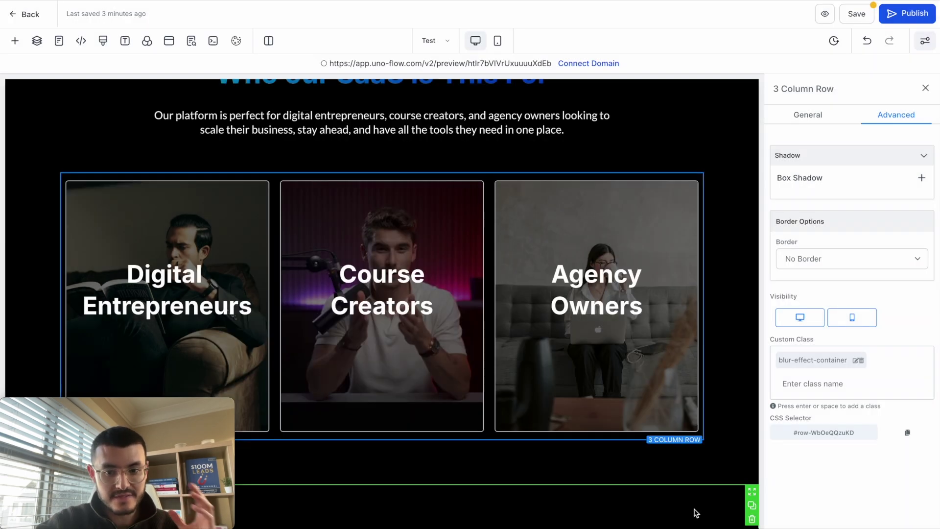
left_click(825, 14)
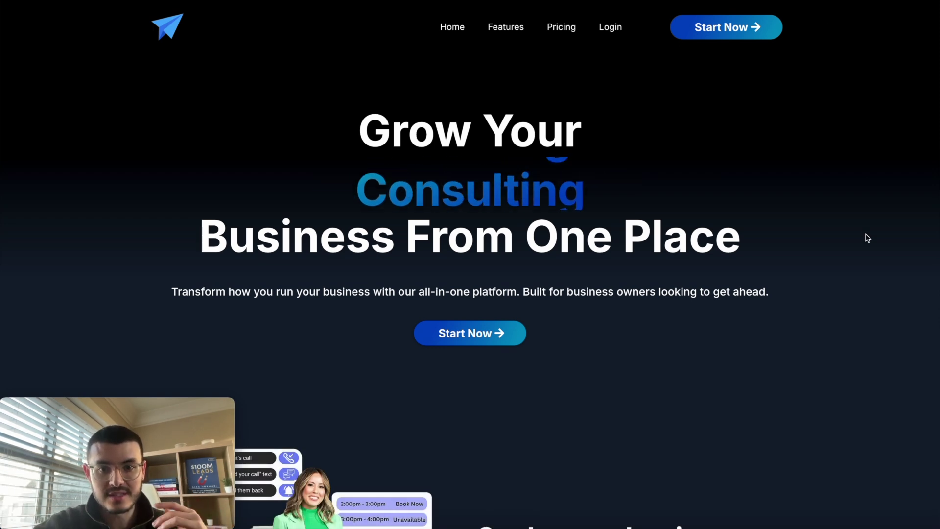
scroll(867, 238, "down", 12)
scroll(868, 238, "down", 20)
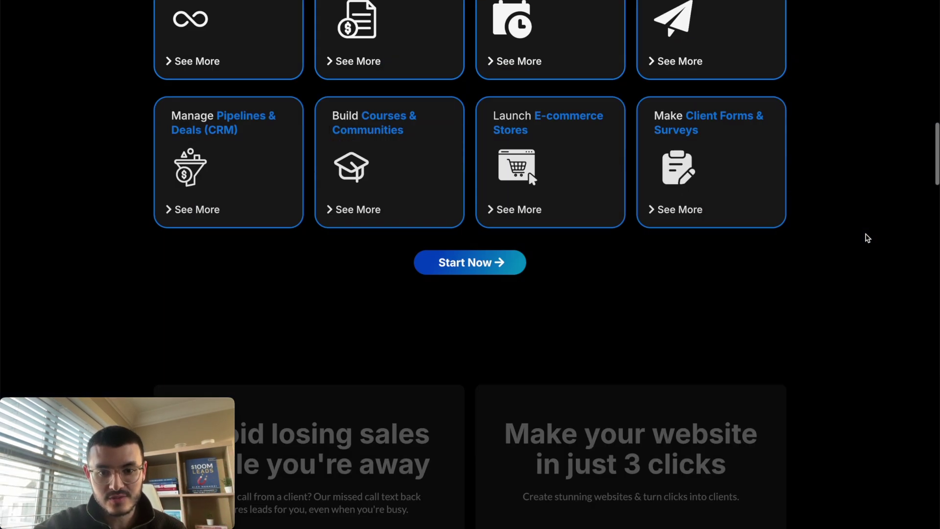
scroll(867, 238, "down", 1)
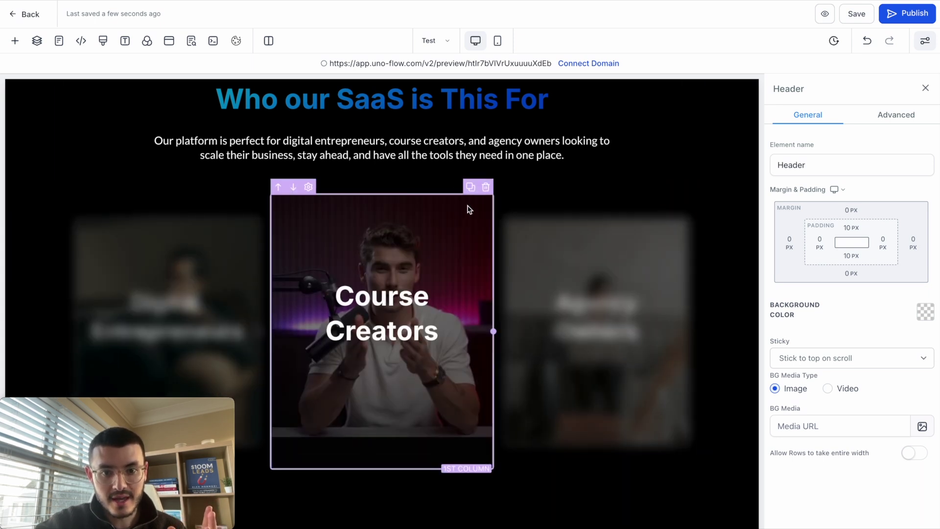
- Duplicate the Course Creators card, give the copy a woman-with-camera background photo, and select 'Creators' for retitling
left_click(470, 187)
left_click(487, 132)
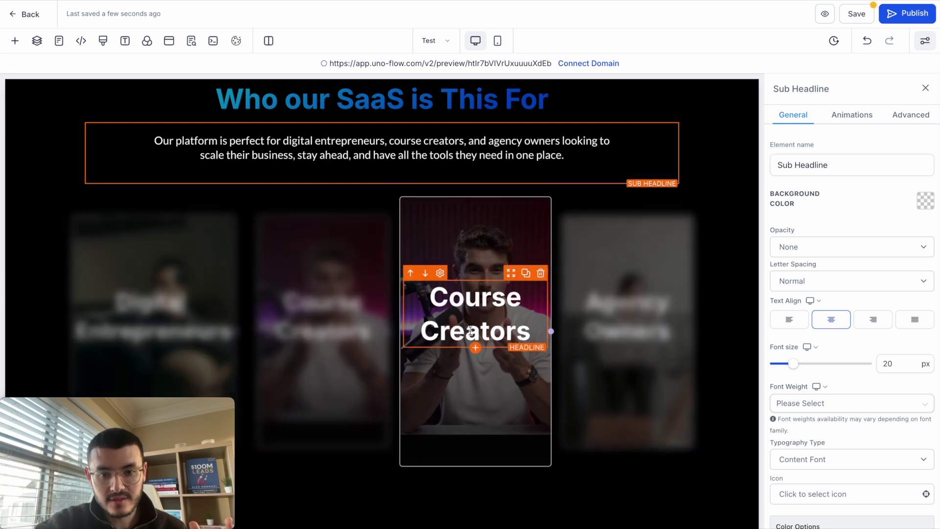
left_click(482, 245)
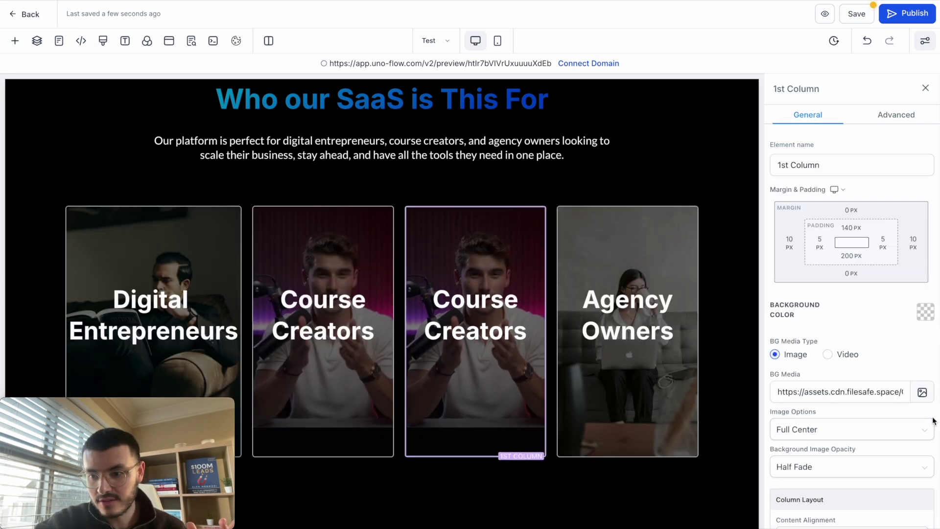
left_click(922, 392)
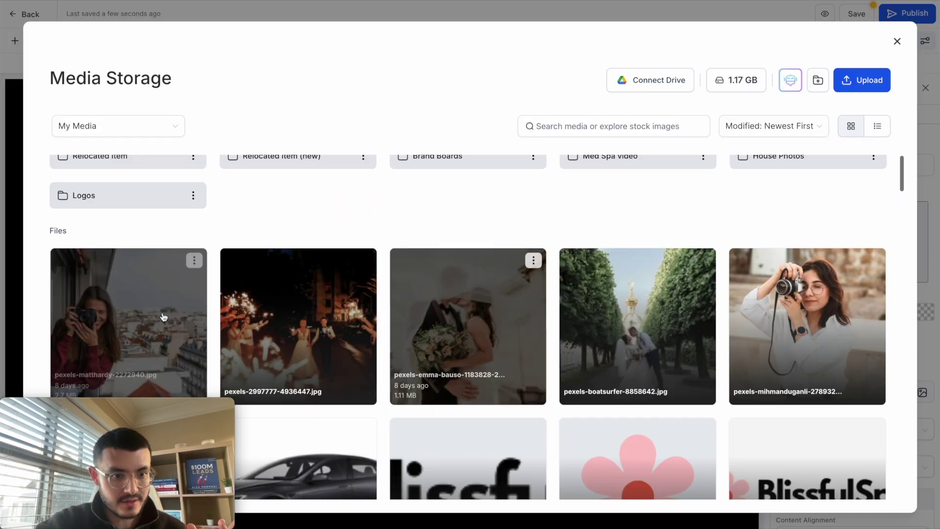
left_click(128, 318)
double_click(473, 322)
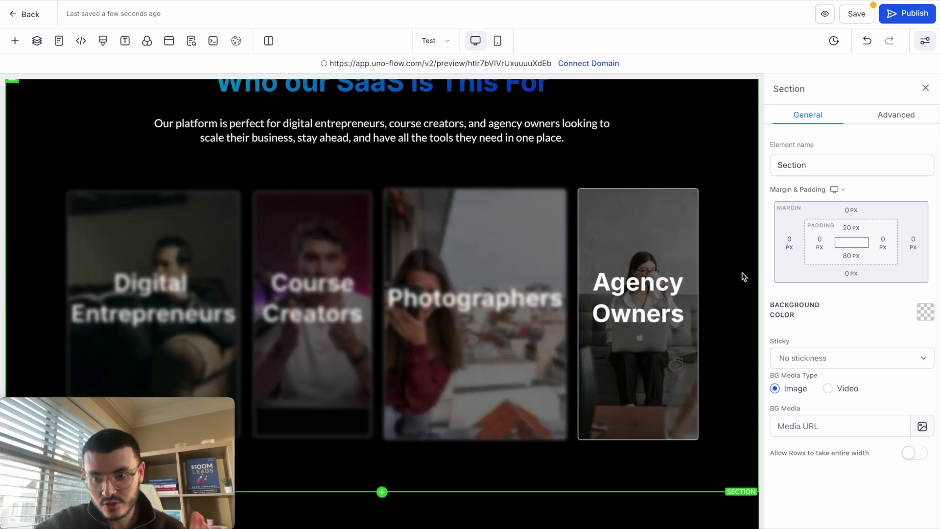
- Turn on 'Allow Rows to take entire width' for the cards section and save the page
left_click(736, 281)
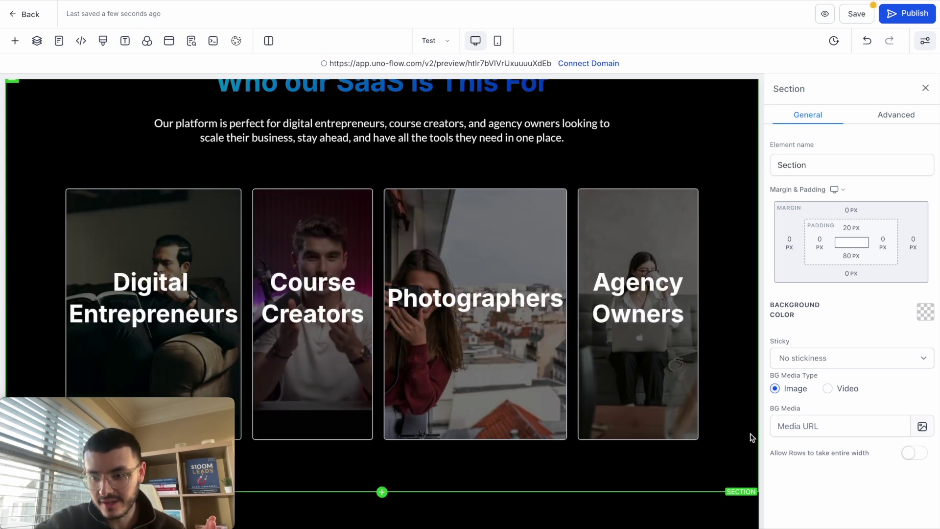
left_click(915, 453)
left_click(824, 14)
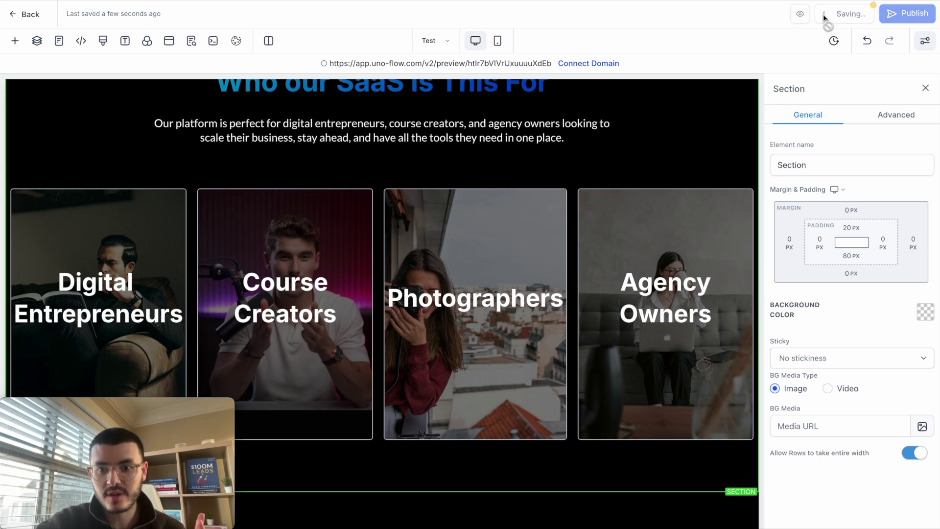